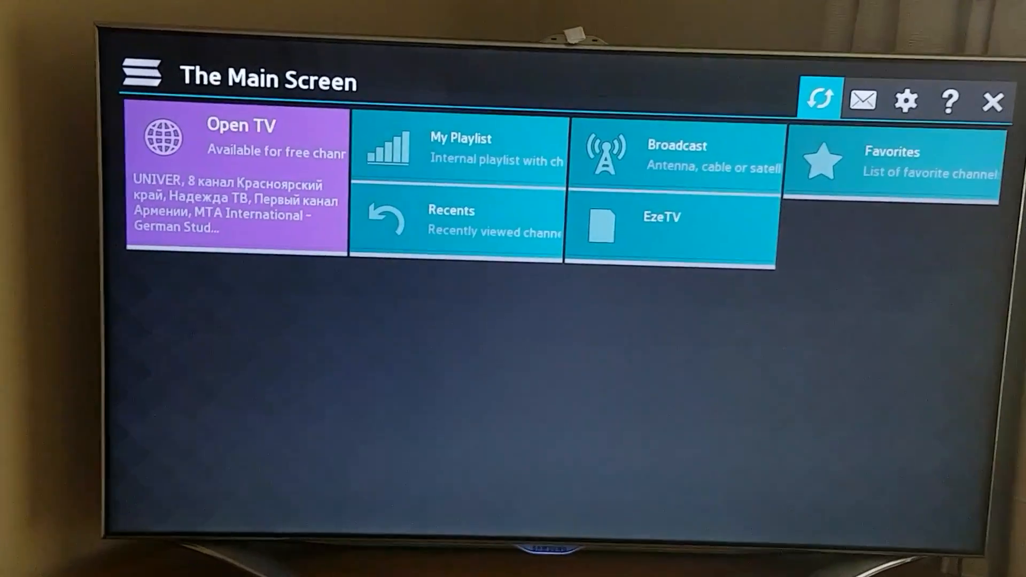
# Move focus along the top toolbar to the gear icon and enter Settings
pyautogui.press('Right')
pyautogui.press('Right')
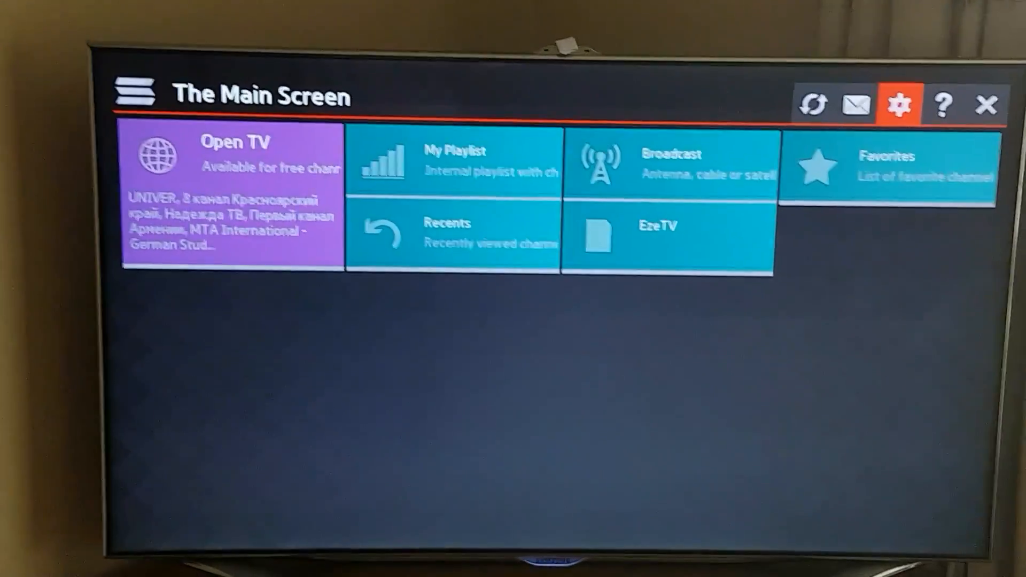
pyautogui.press('Return')
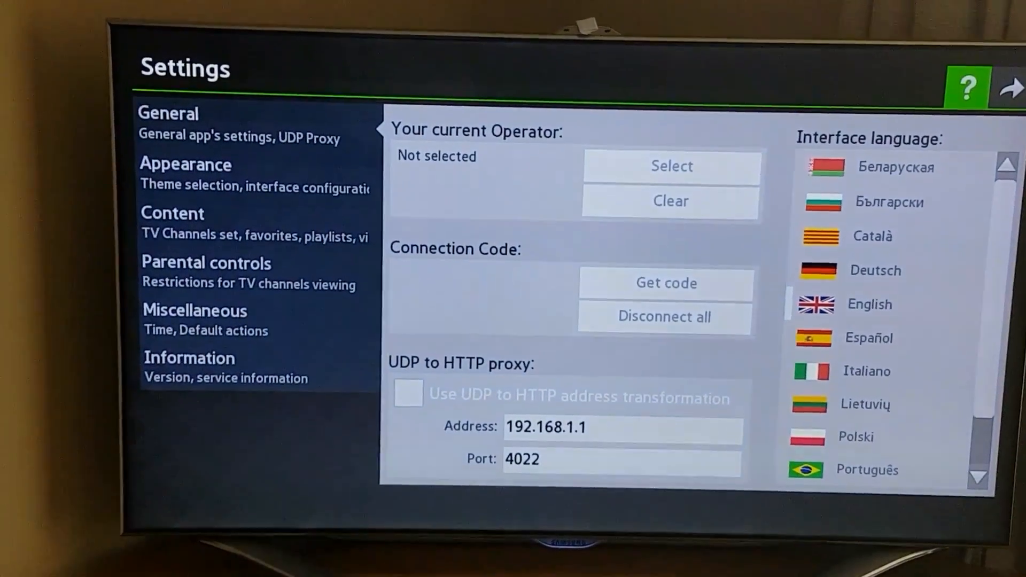
pyautogui.press('Down')
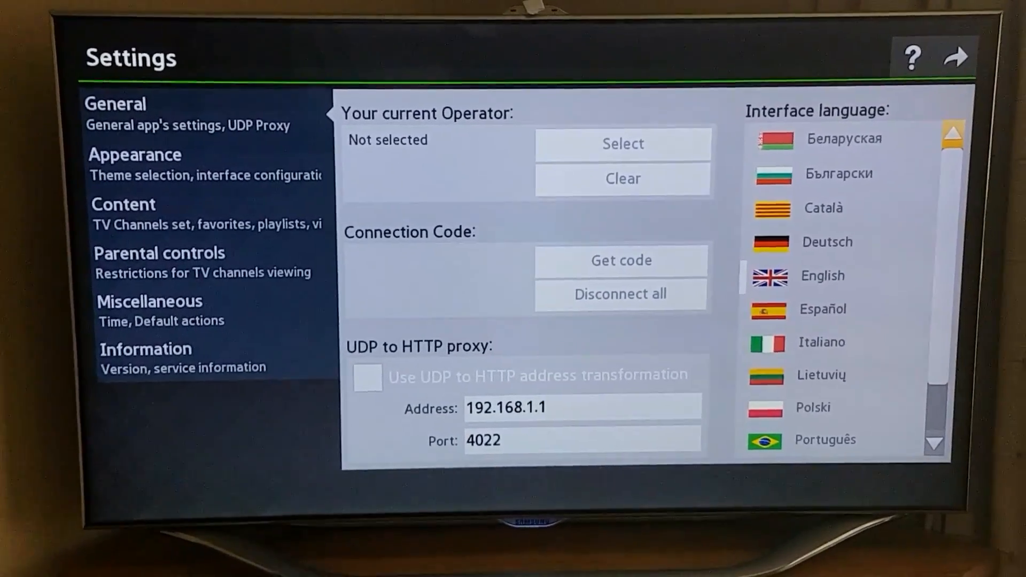
pyautogui.press('Down')
pyautogui.press('Left')
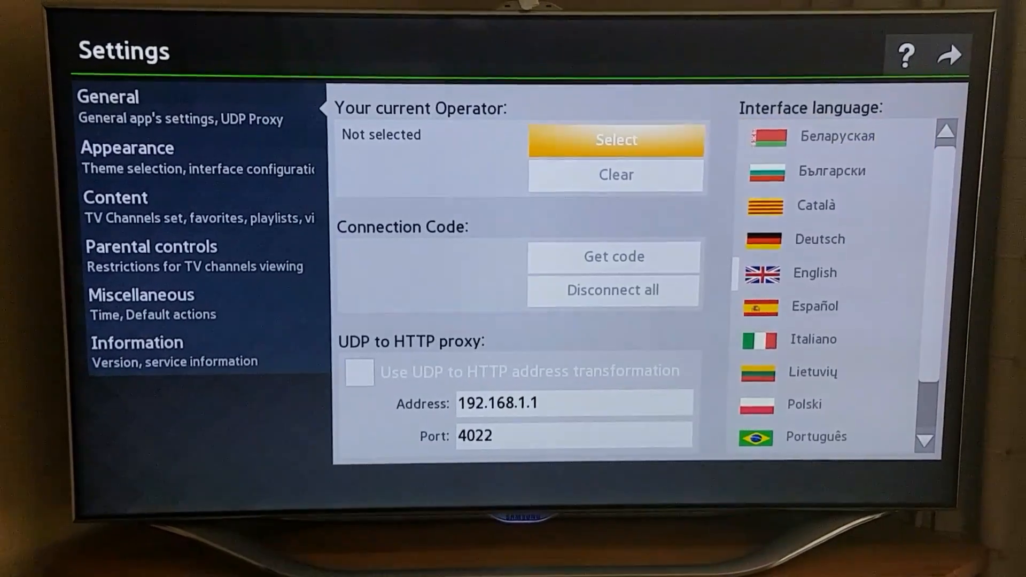
pyautogui.press('Down')
pyautogui.press('Down')
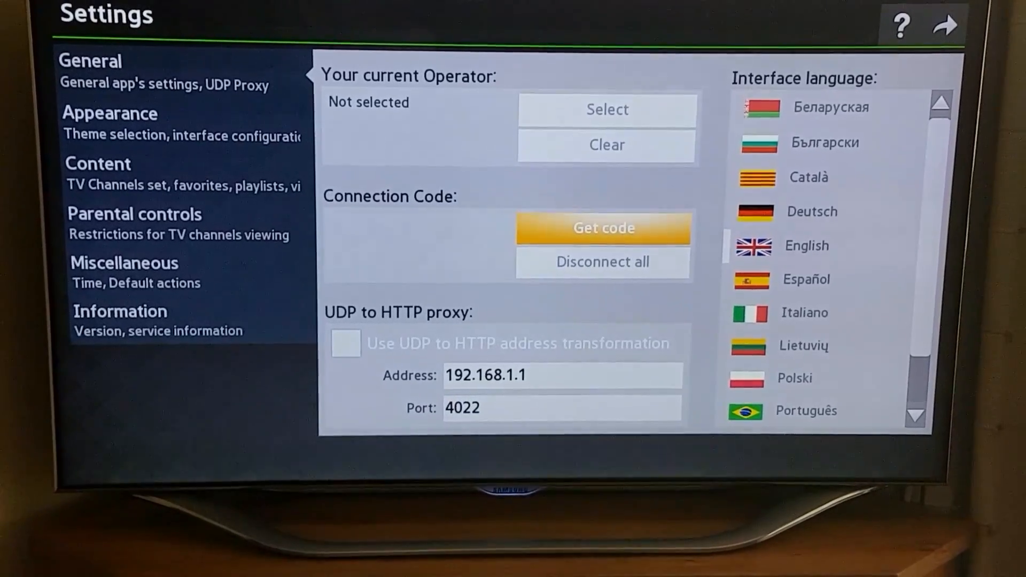
pyautogui.press('Return')
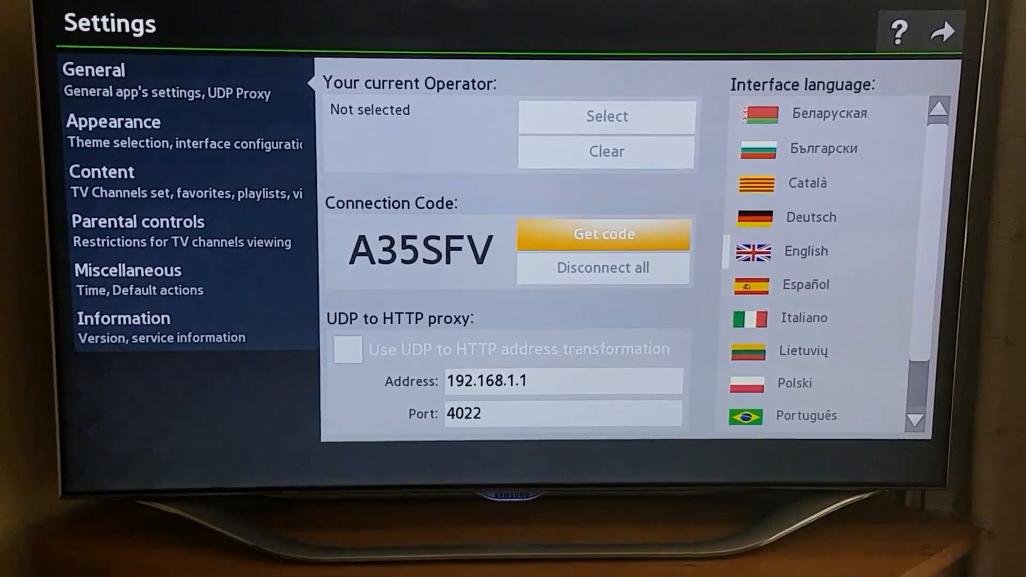